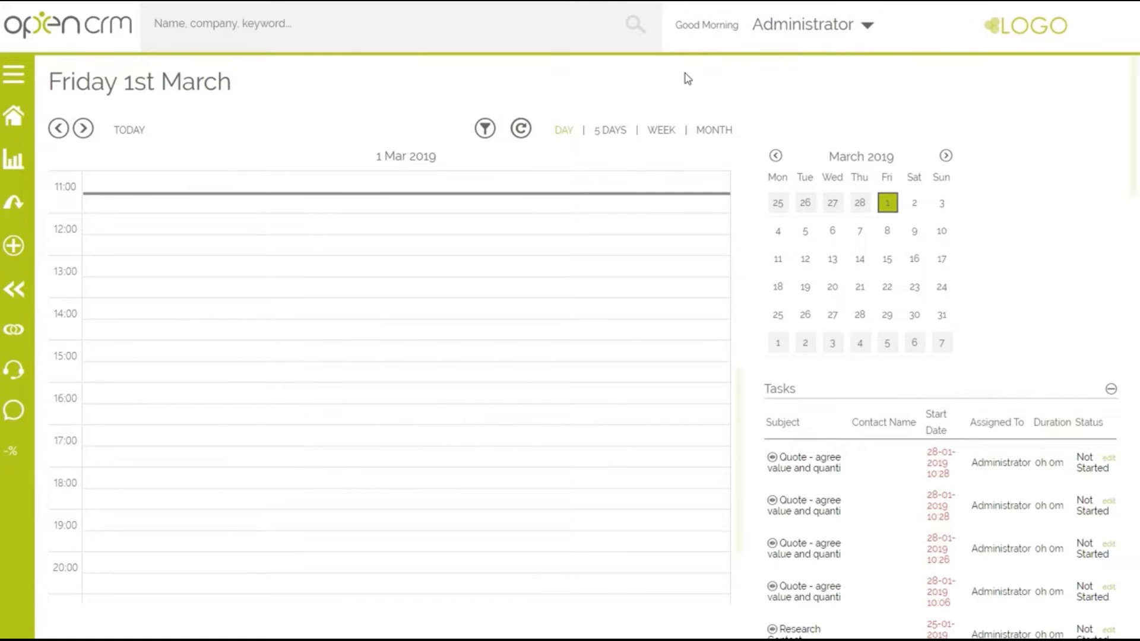
# Open the Zapier integration setup in the system settings, under the third-party tool settings
pyautogui.click(805, 35)
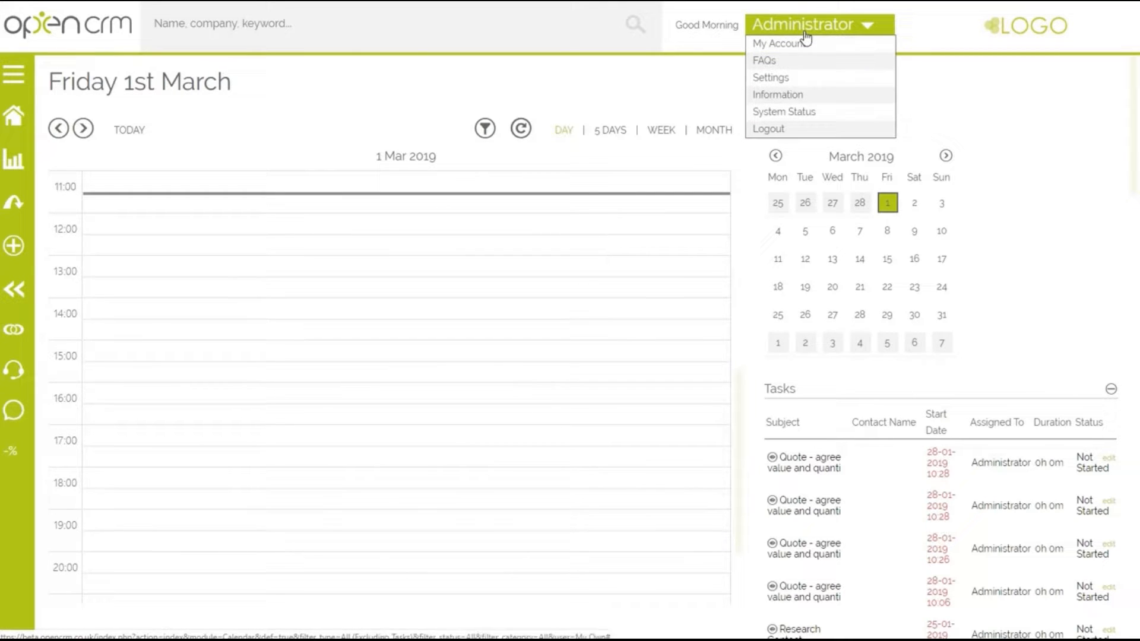
pyautogui.moveTo(487, 126)
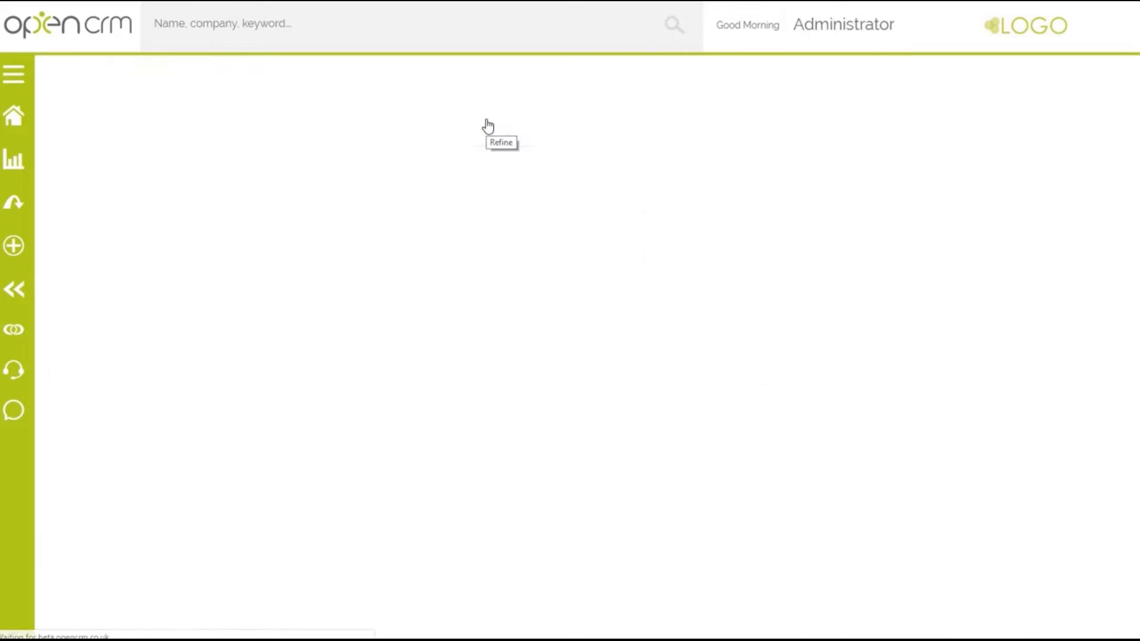
pyautogui.scroll(-4, 536, 255)
pyautogui.scroll(-15, 536, 255)
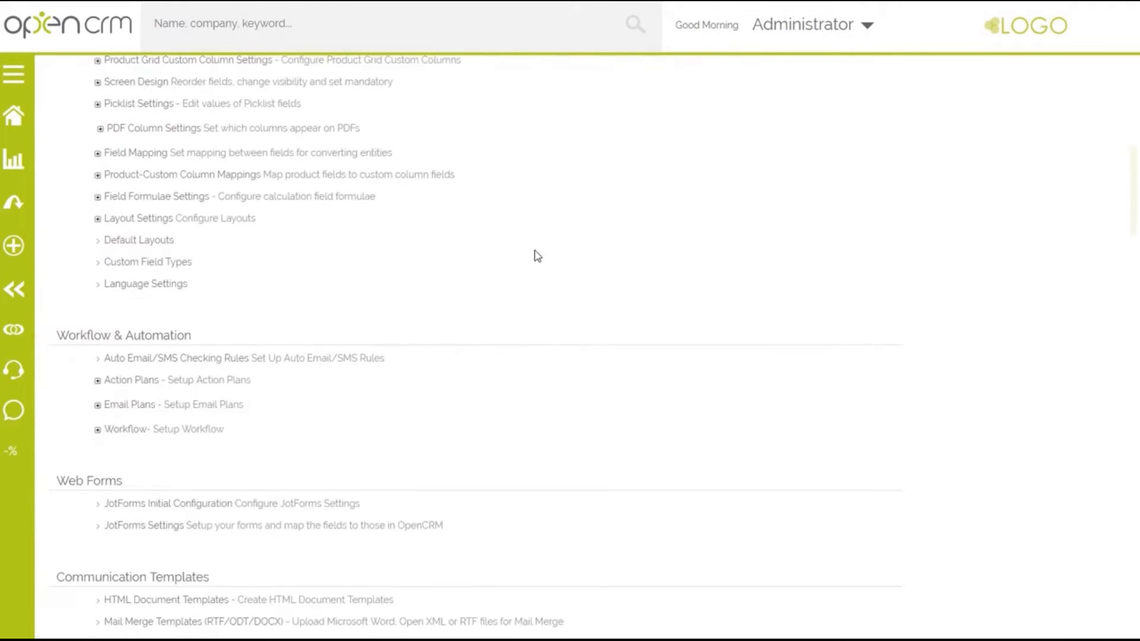
pyautogui.scroll(-10, 537, 256)
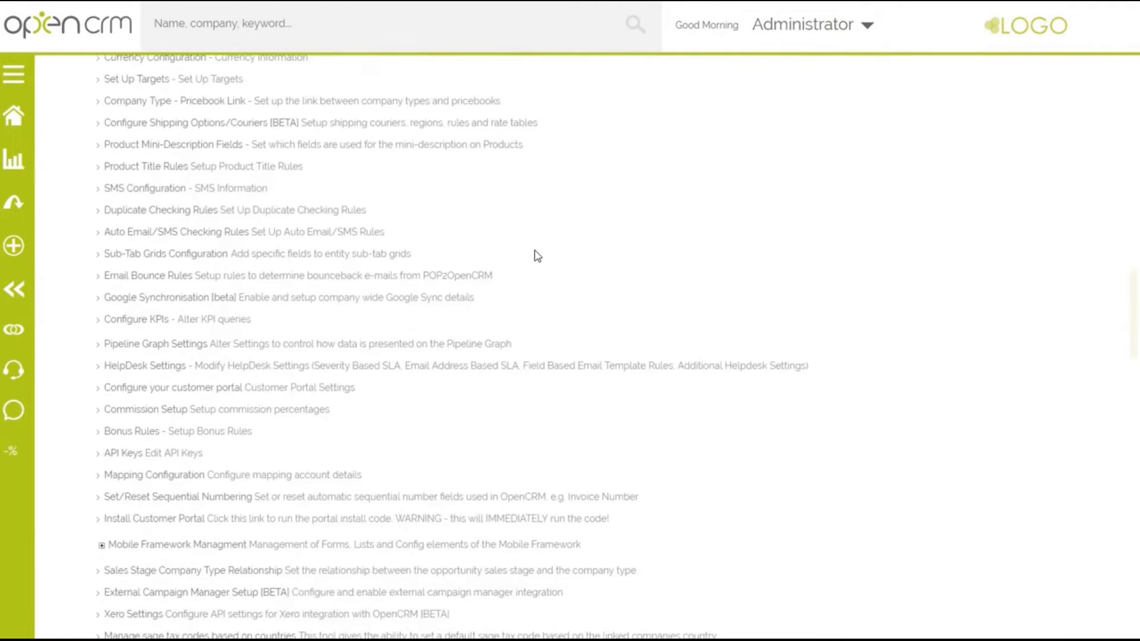
pyautogui.scroll(-2, 537, 251)
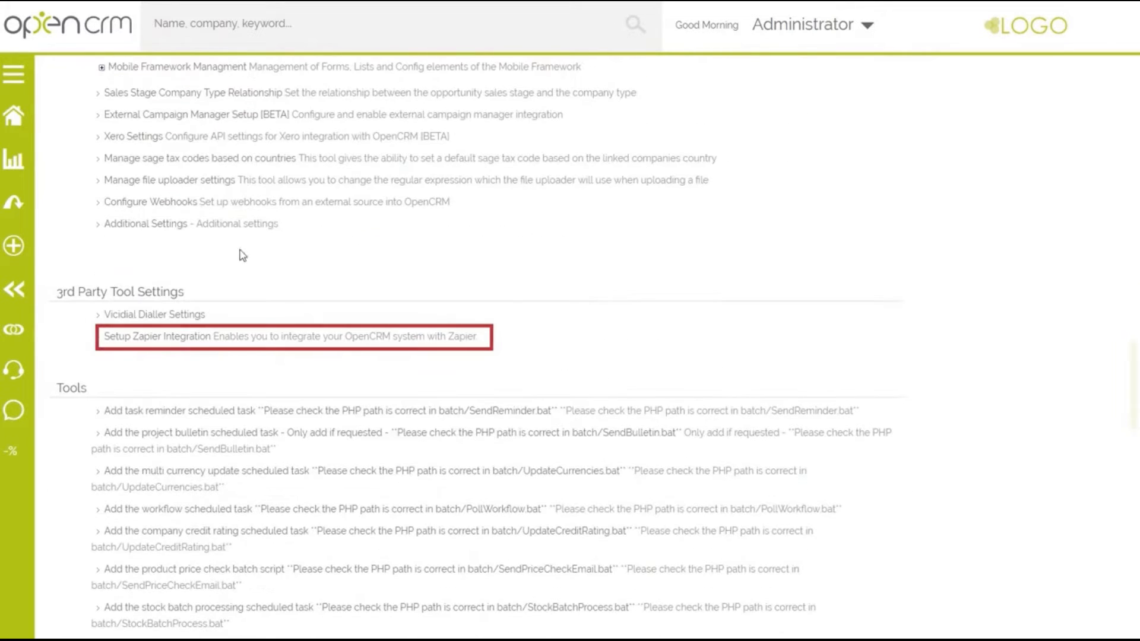
pyautogui.click(126, 337)
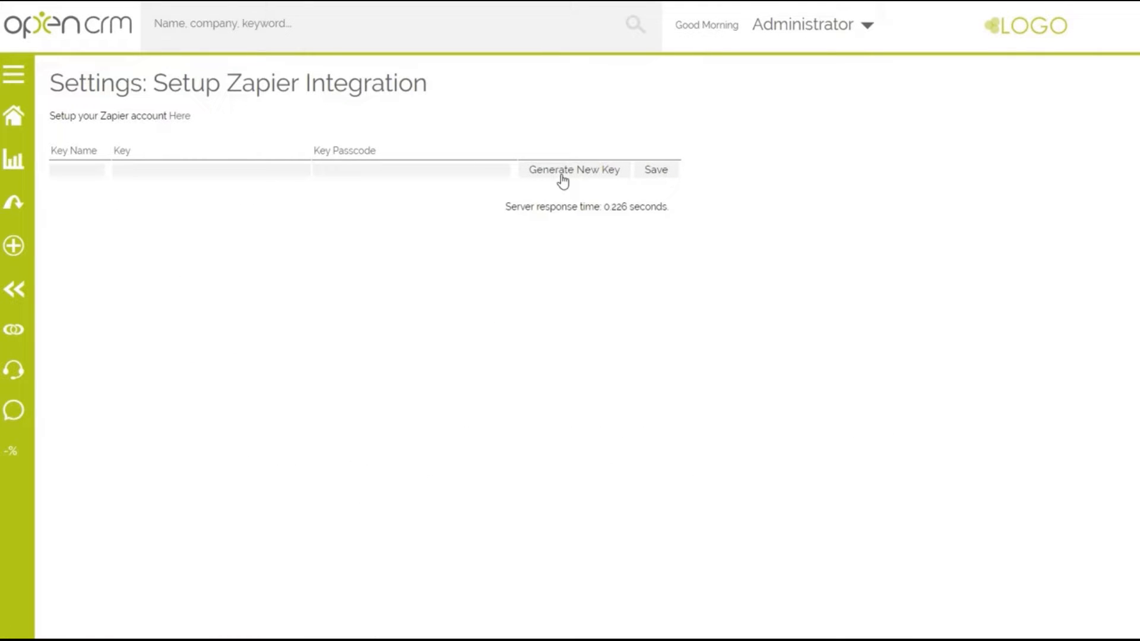
# Generate a new Zapier integration key with its passcode, name it "Zapier Demo" and save it
pyautogui.click(563, 178)
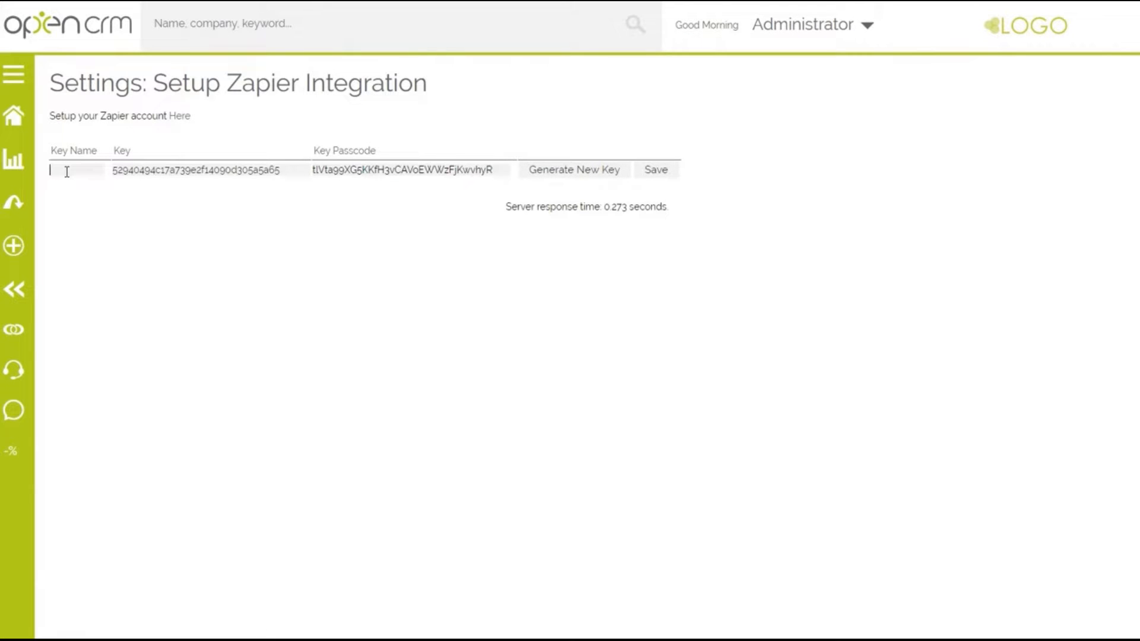
pyautogui.write('Zapier Demo')
pyautogui.click(657, 173)
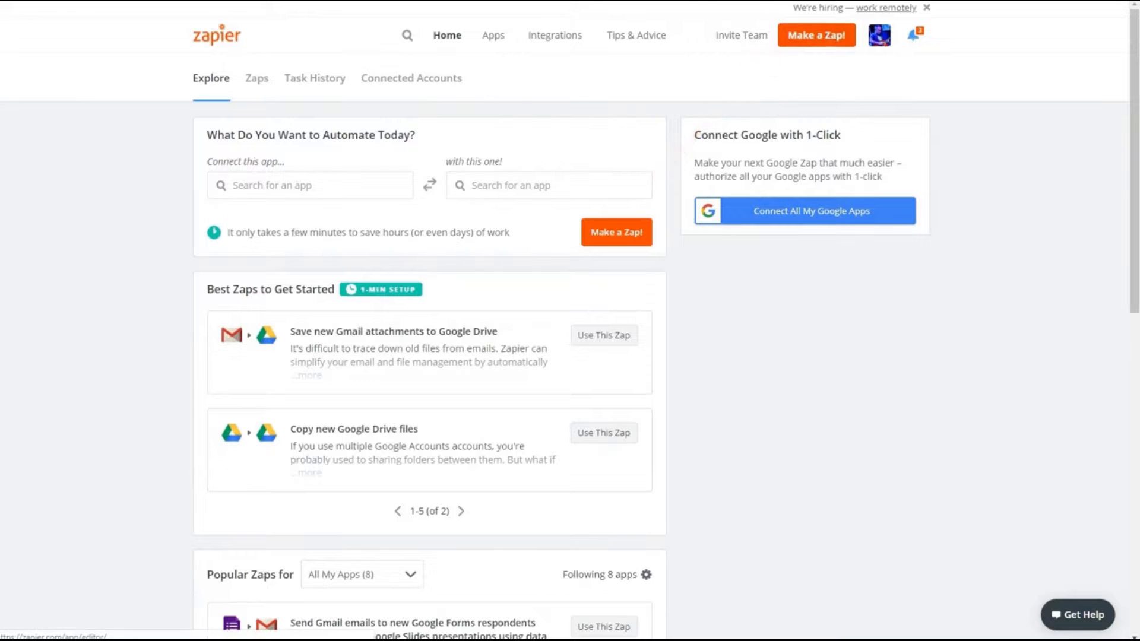
# Switch to Zapier and make a zap triggered by New or Updated Contact in Google Contacts, using the already connected account
pyautogui.click(829, 37)
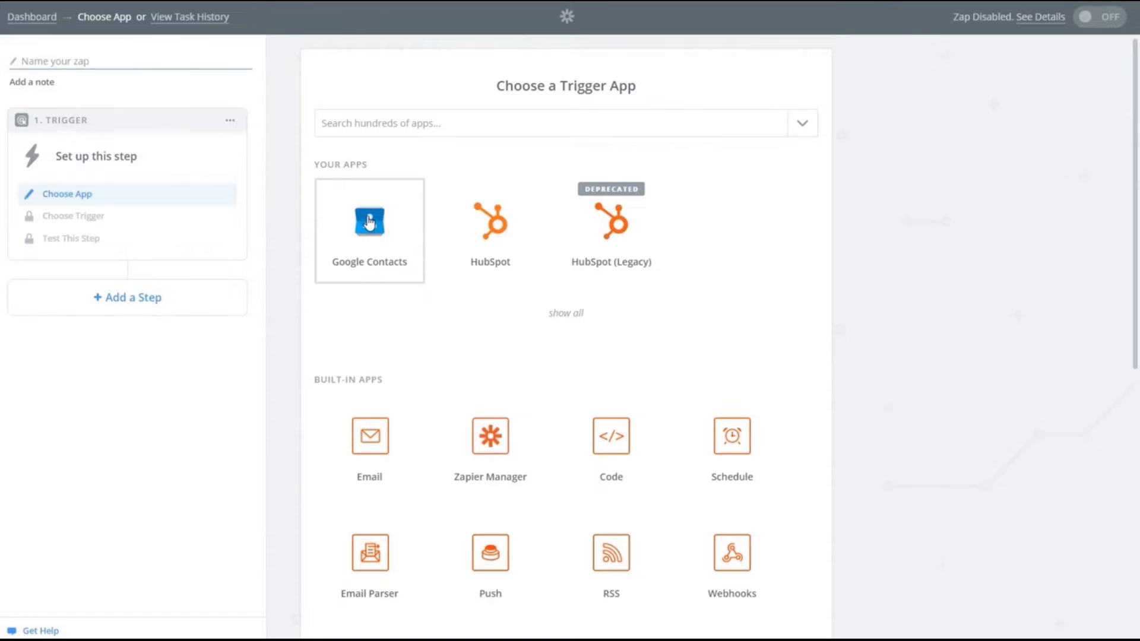
pyautogui.click(369, 222)
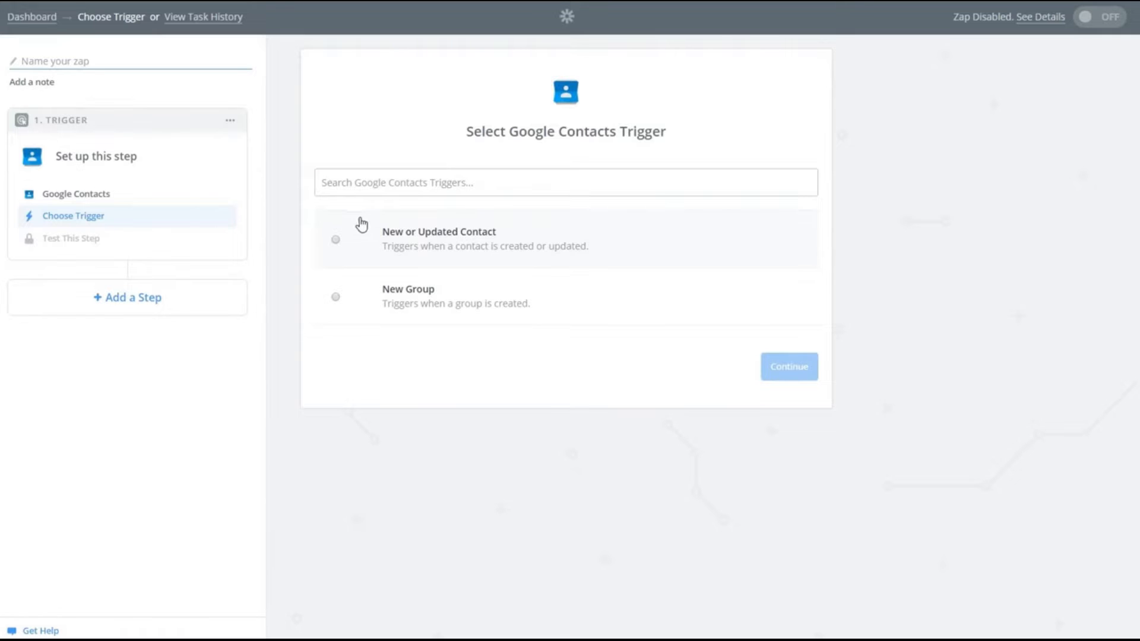
pyautogui.click(338, 248)
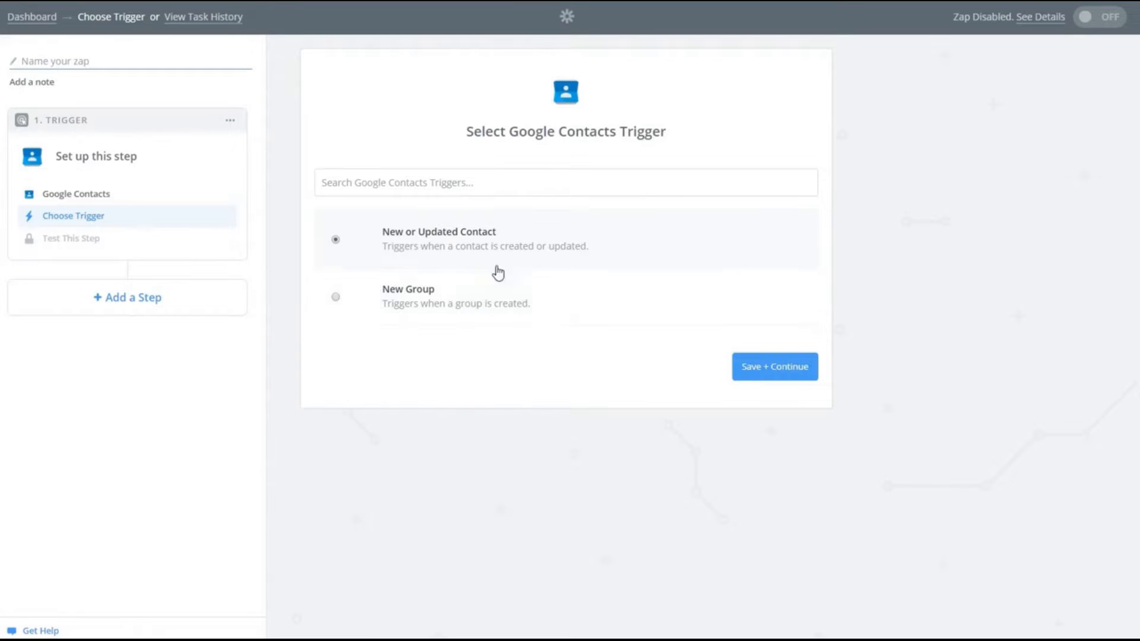
pyautogui.click(770, 370)
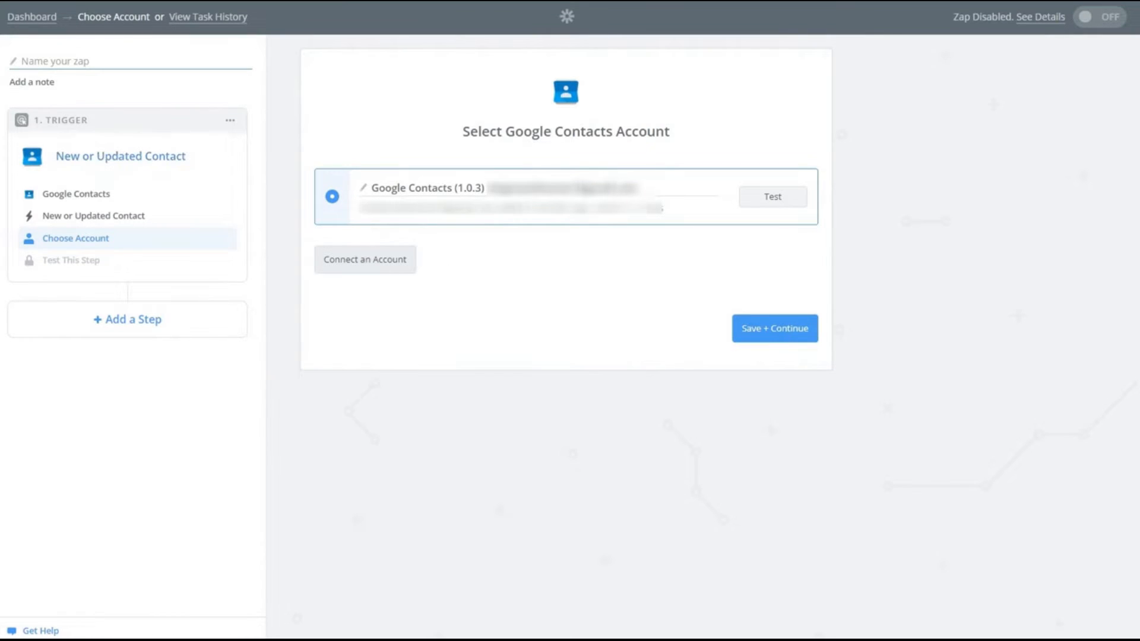
pyautogui.click(767, 334)
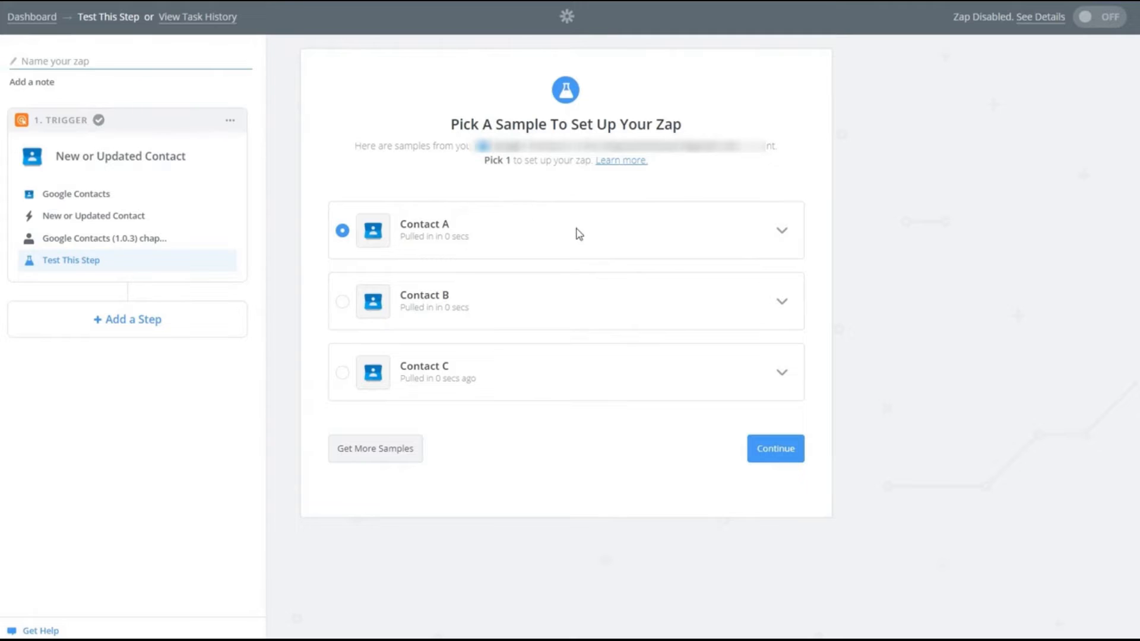
# Review the field data of the Contact A sample and use that sample to set up the trigger
pyautogui.click(781, 232)
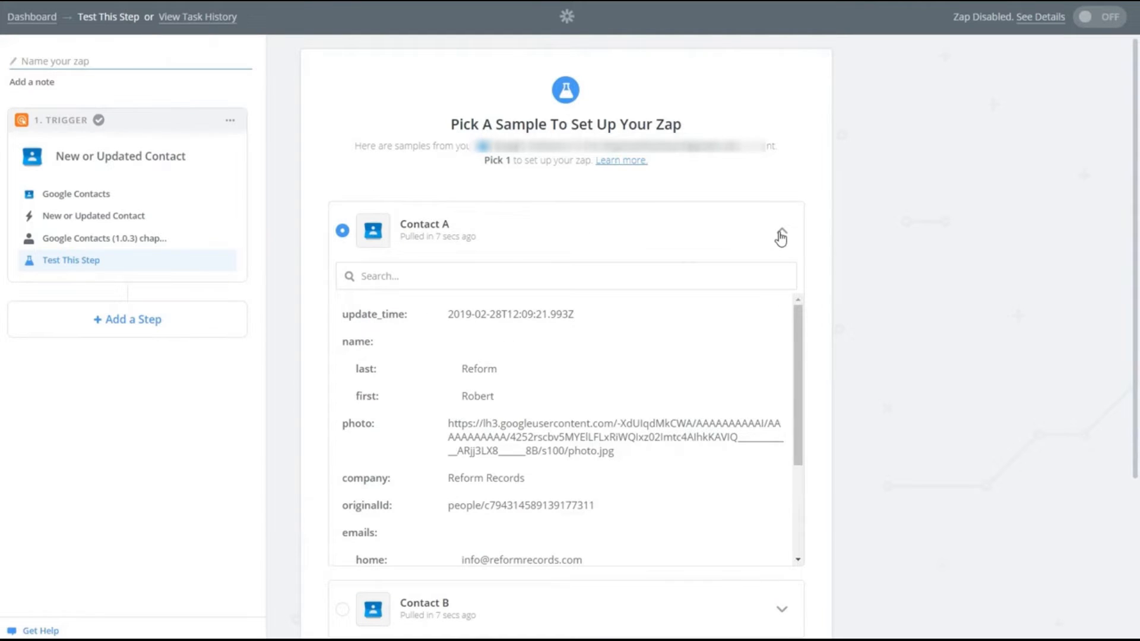
pyautogui.click(780, 235)
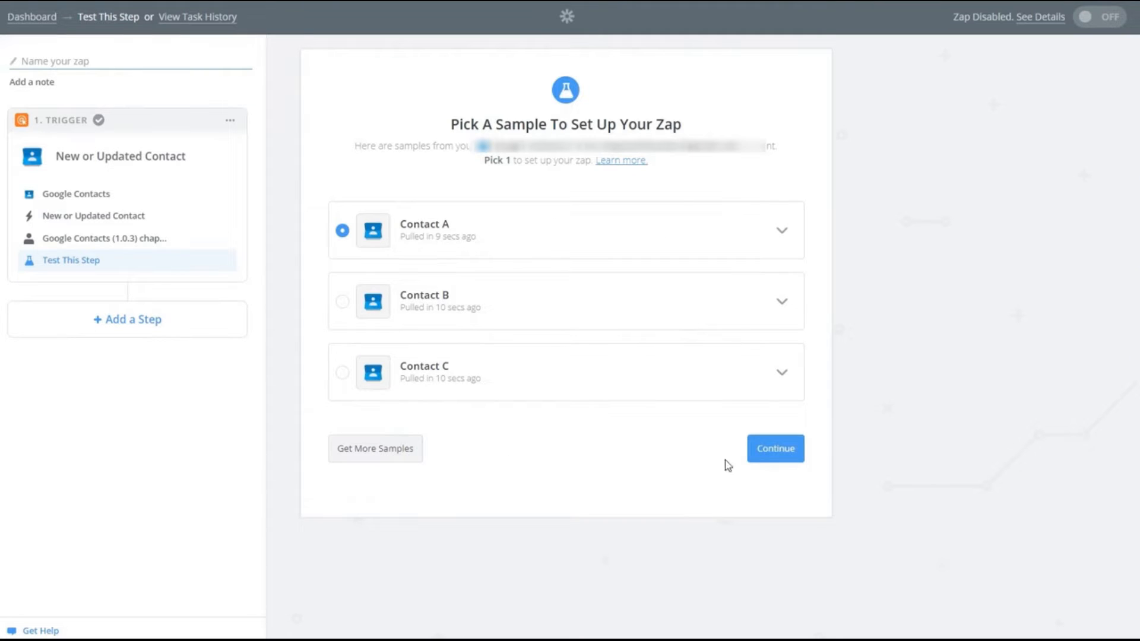
pyautogui.click(776, 453)
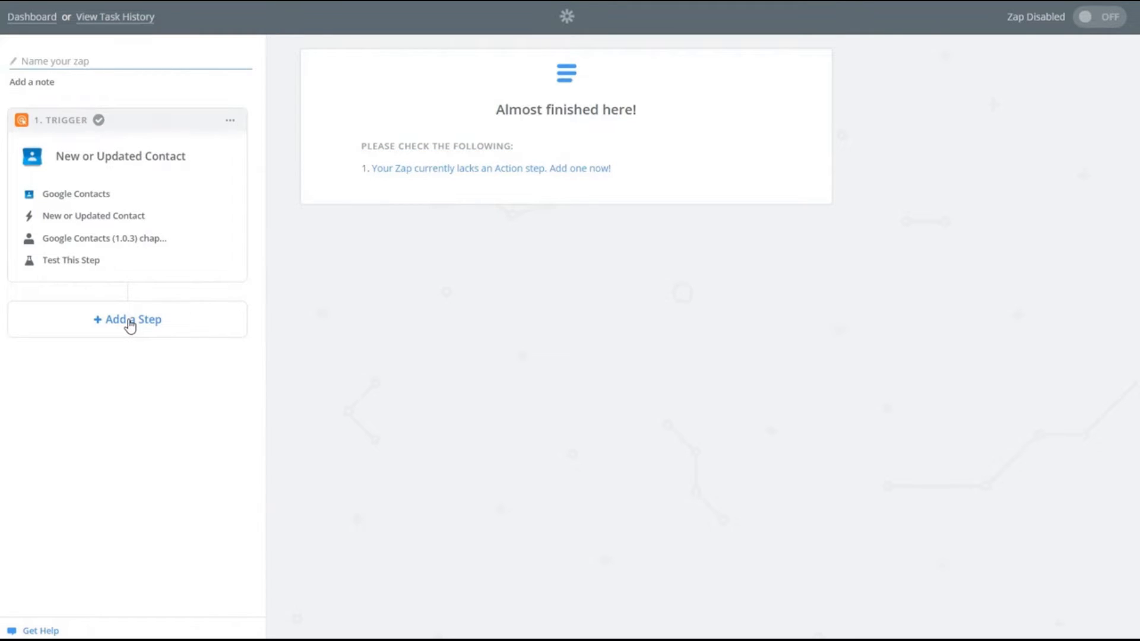
# Add an action step after the trigger and choose OpenCRM as its app
pyautogui.click(130, 323)
pyautogui.click(80, 343)
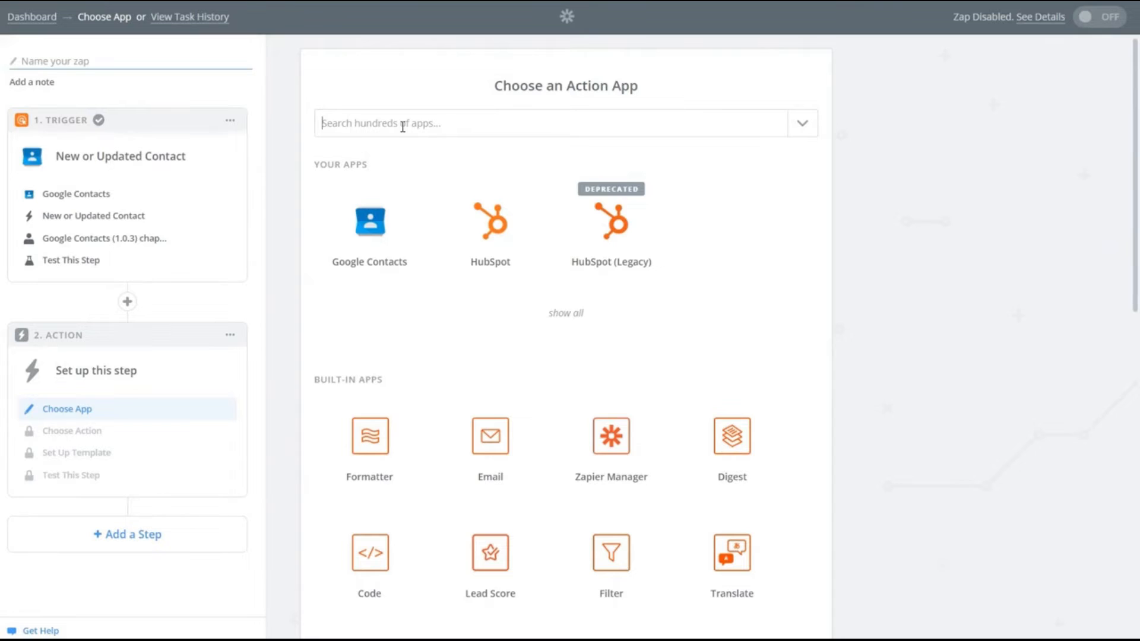
pyautogui.click(402, 127)
pyautogui.write('opencrm')
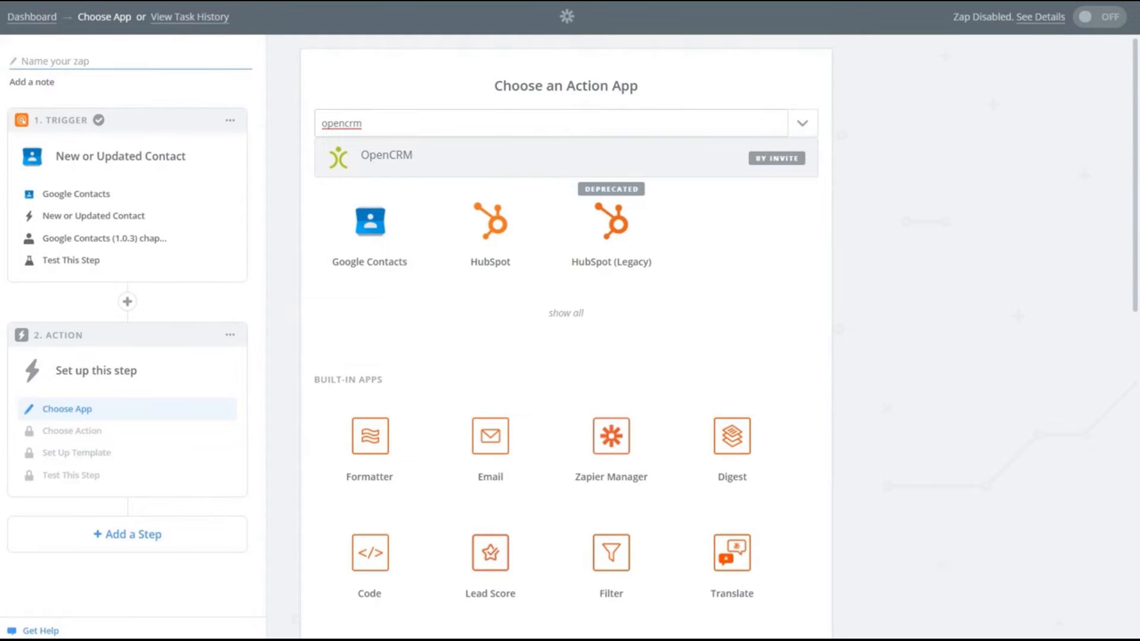
pyautogui.click(399, 155)
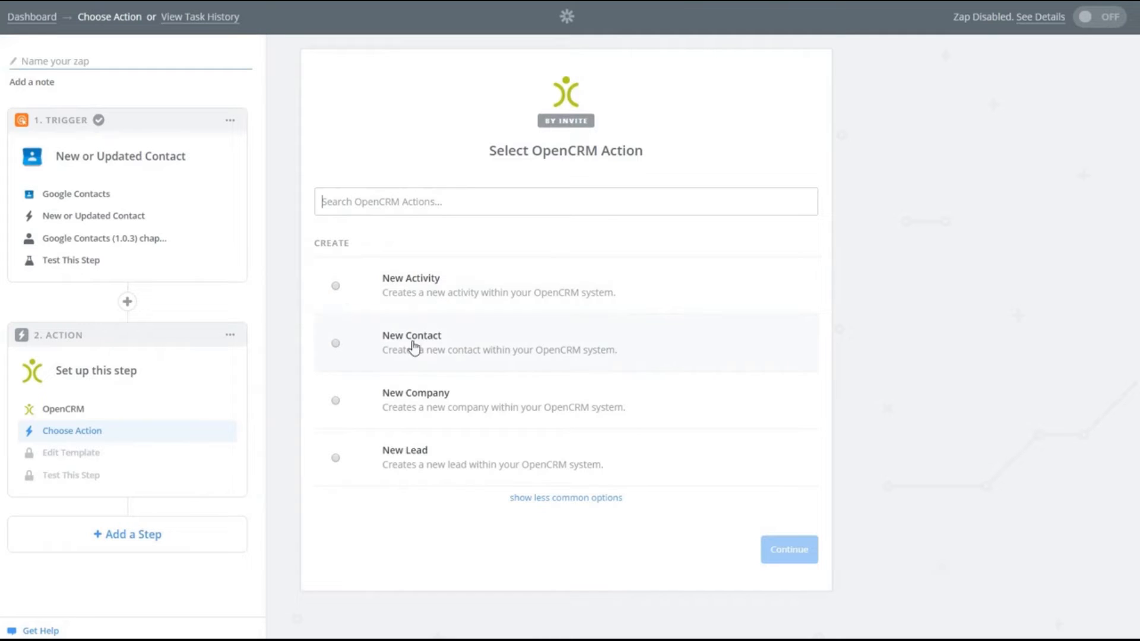
# Show the less common OpenCRM actions, then set the action to New Lead and save it
pyautogui.click(564, 498)
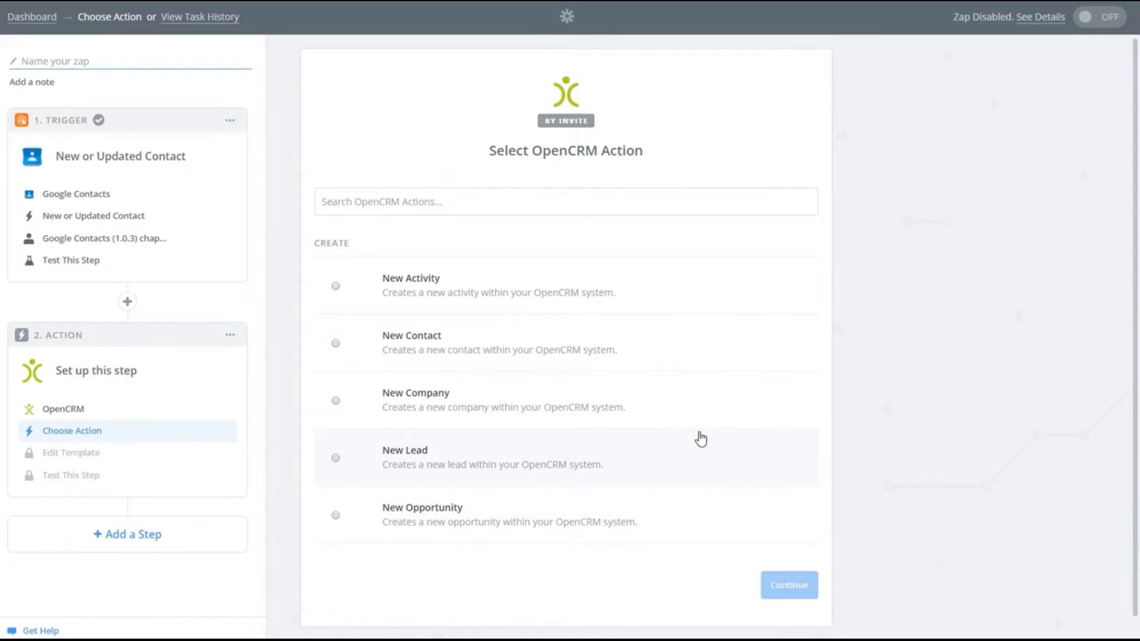
pyautogui.click(336, 458)
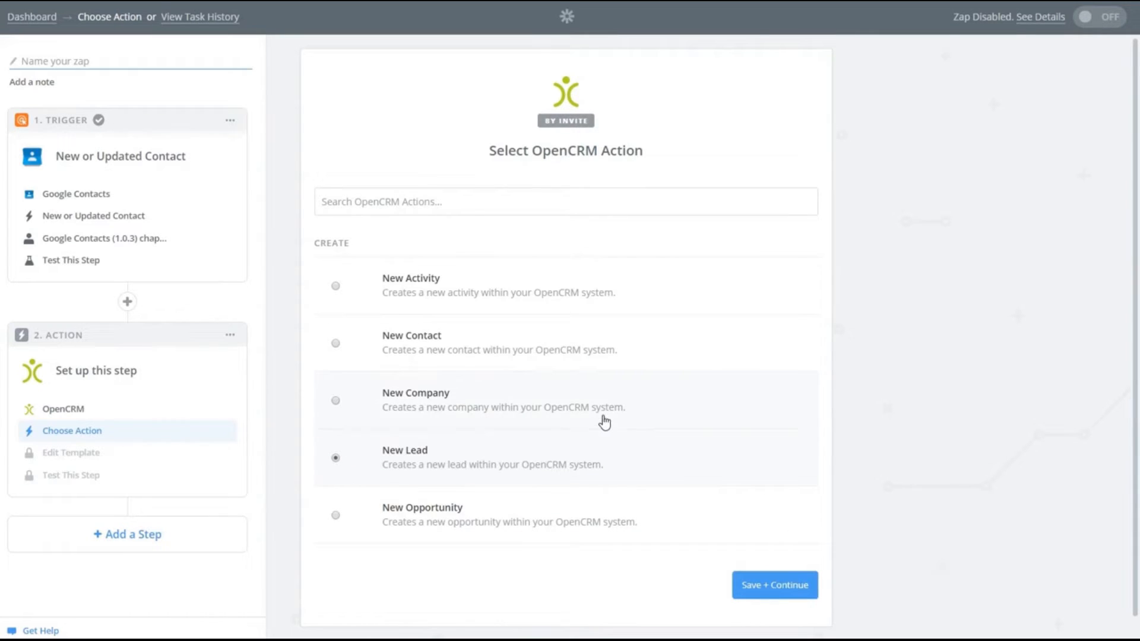
pyautogui.click(766, 587)
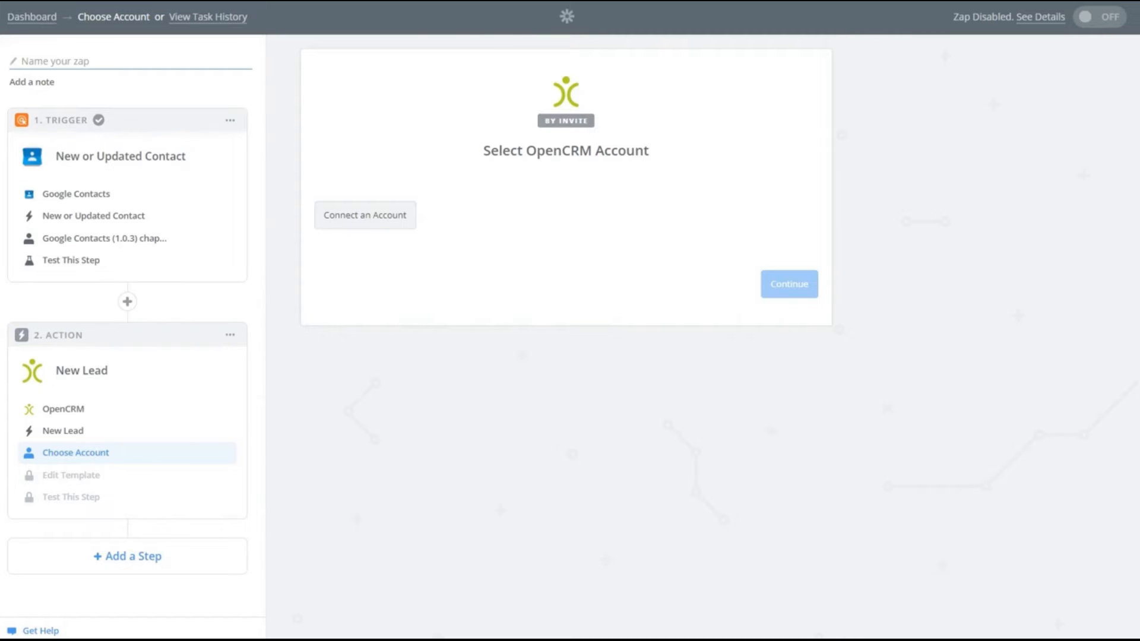
# Connect the OpenCRM account by entering its system name, API key and API key passcode, then test the connection and save the account choice
pyautogui.click(362, 220)
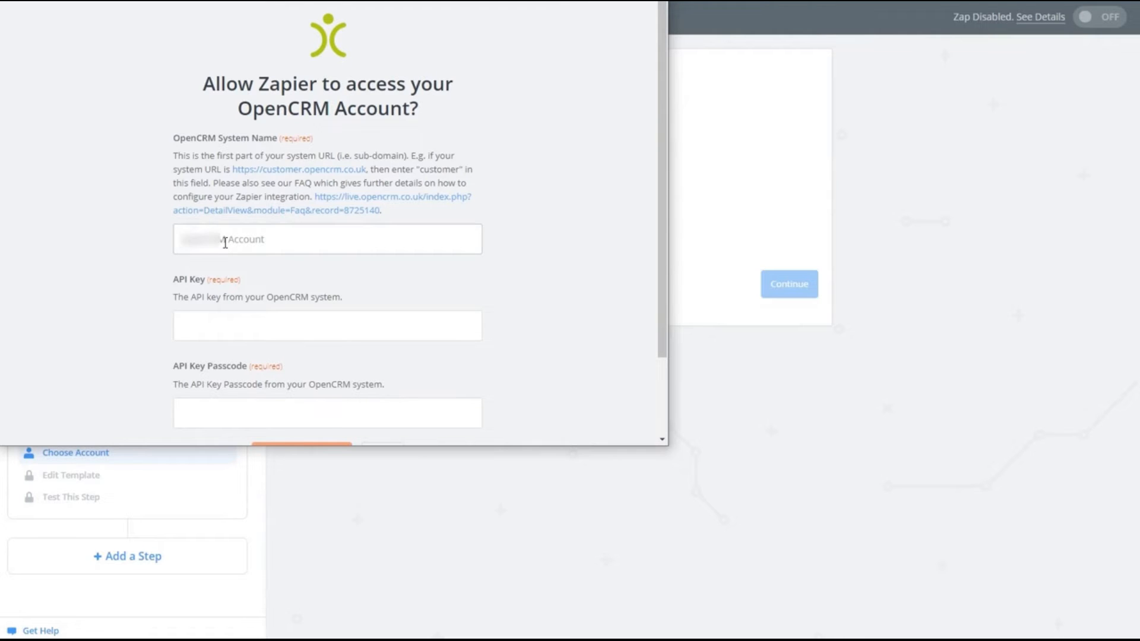
pyautogui.write('b')
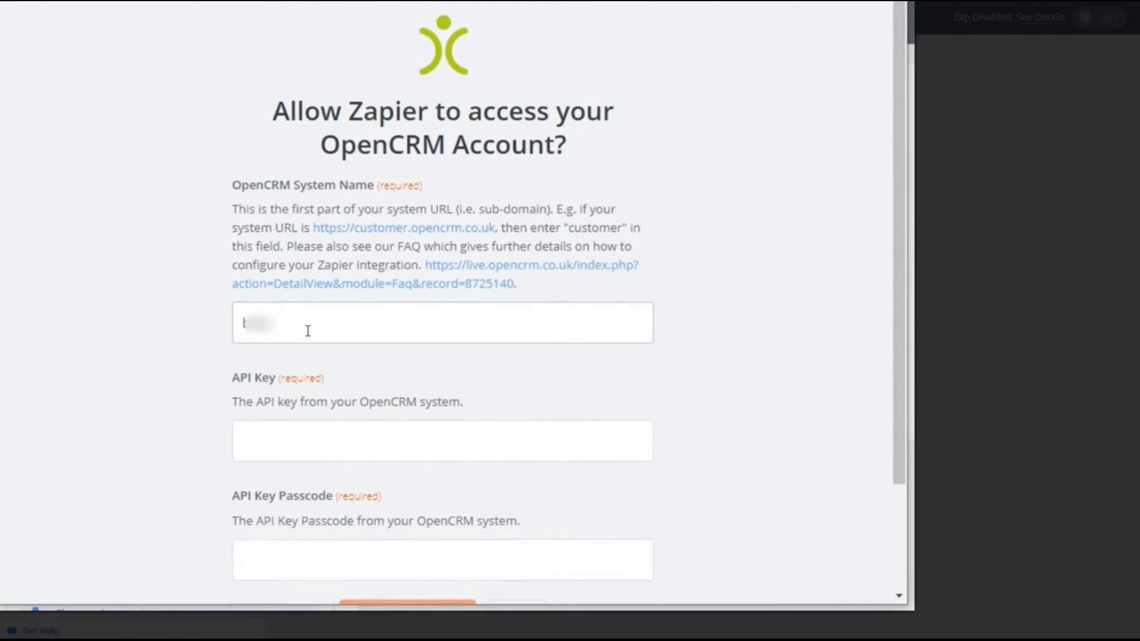
pyautogui.click(352, 449)
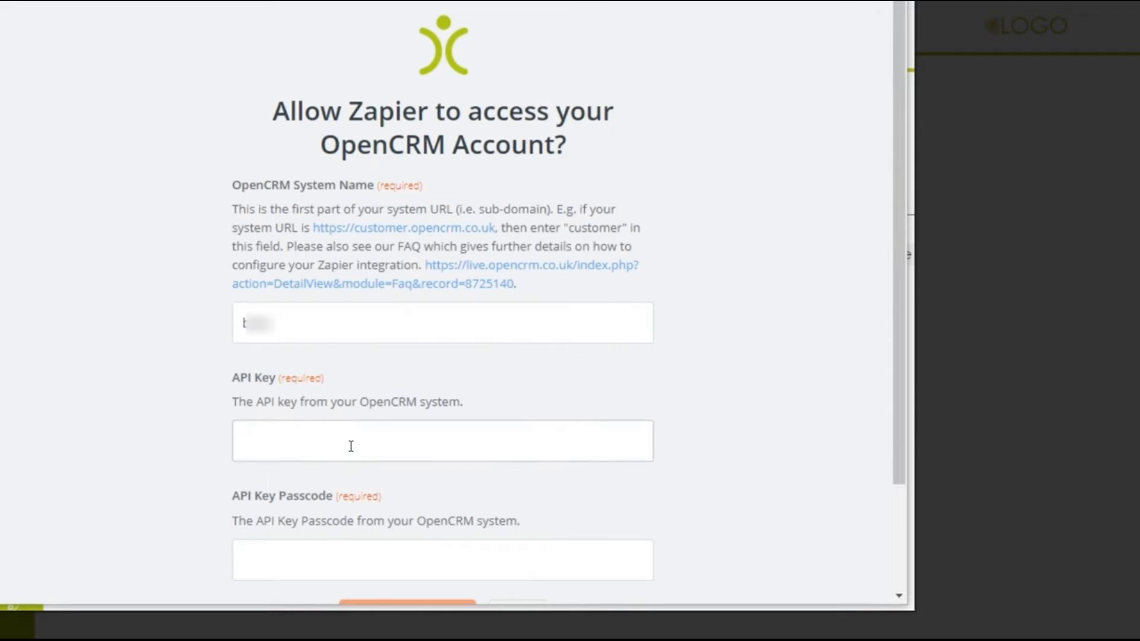
pyautogui.hotkey('ctrl', 'v')
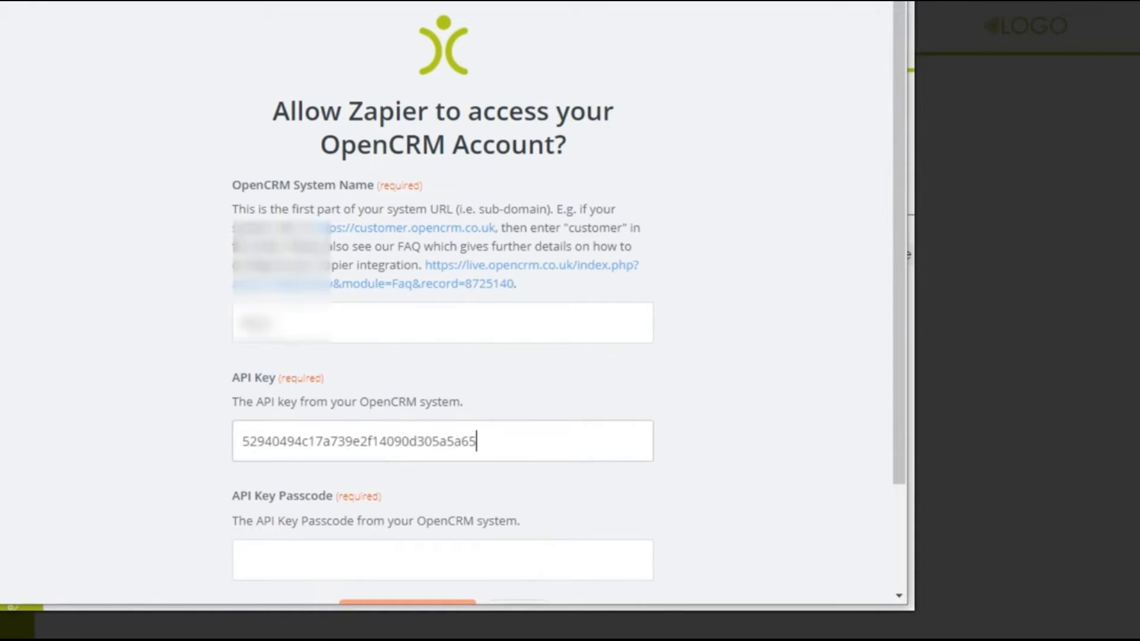
pyautogui.click(290, 559)
pyautogui.hotkey('ctrl', 'v')
pyautogui.scroll(-3, 610, 471)
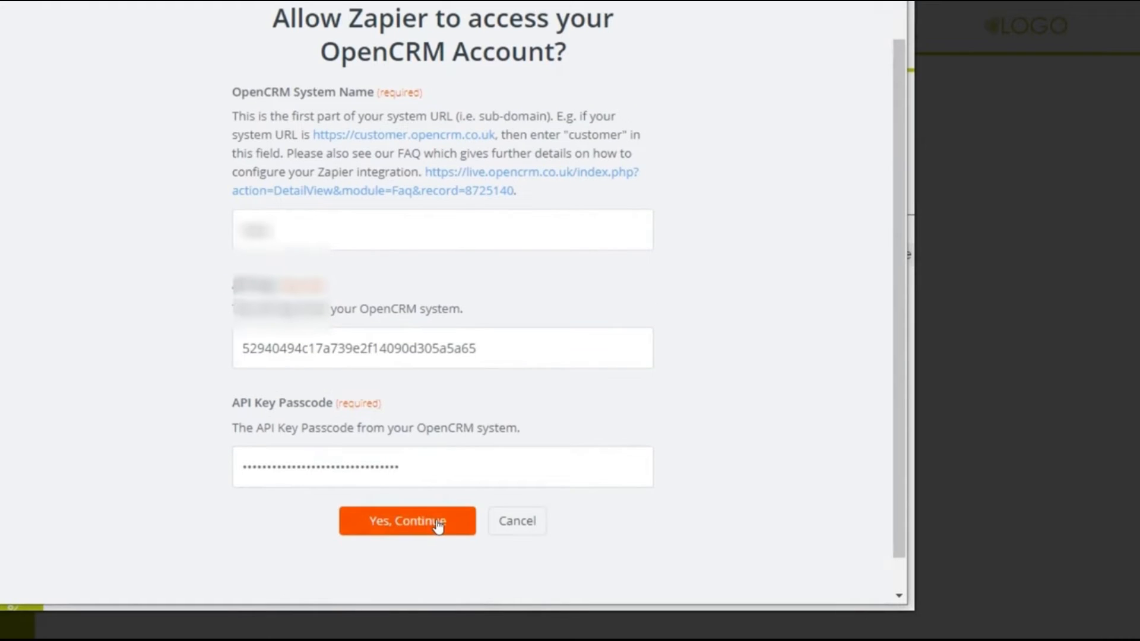
pyautogui.click(438, 522)
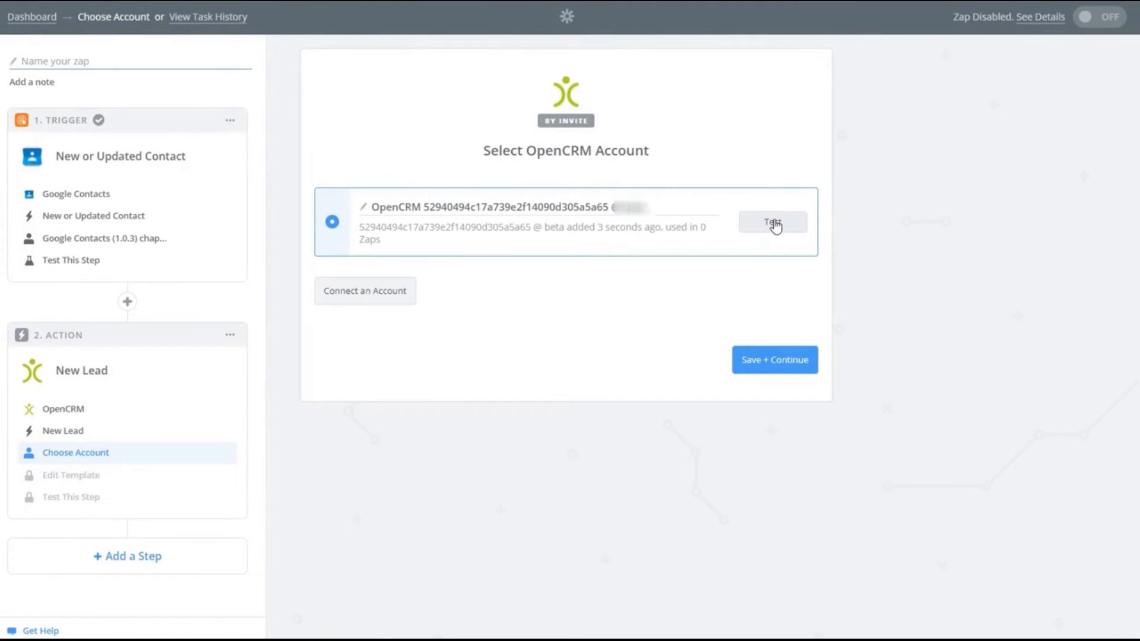
pyautogui.click(775, 226)
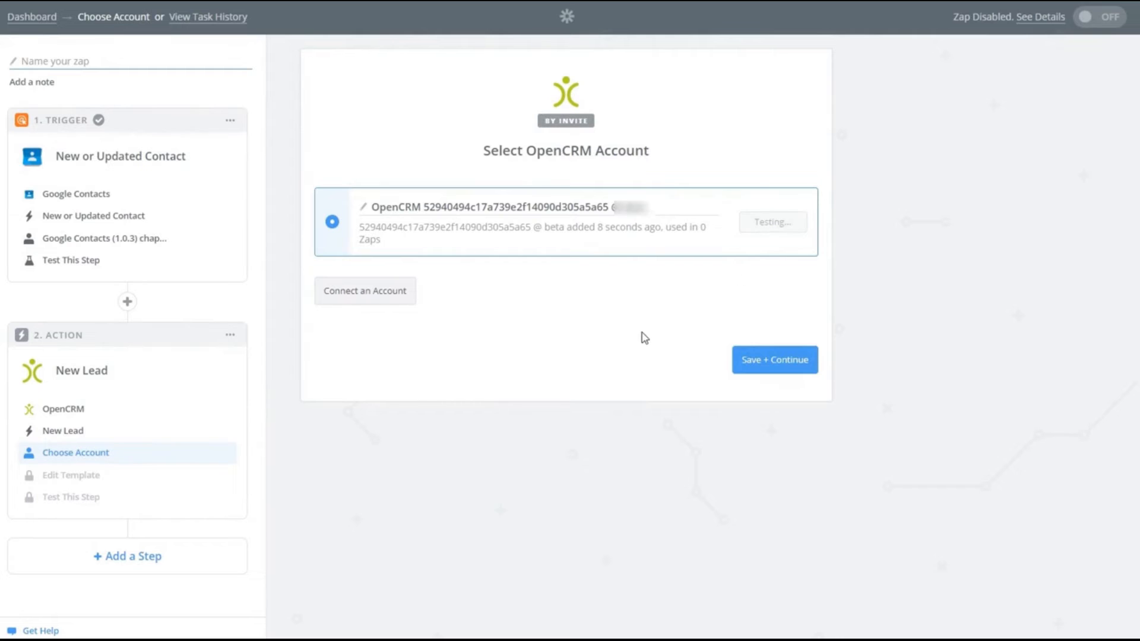
pyautogui.click(767, 361)
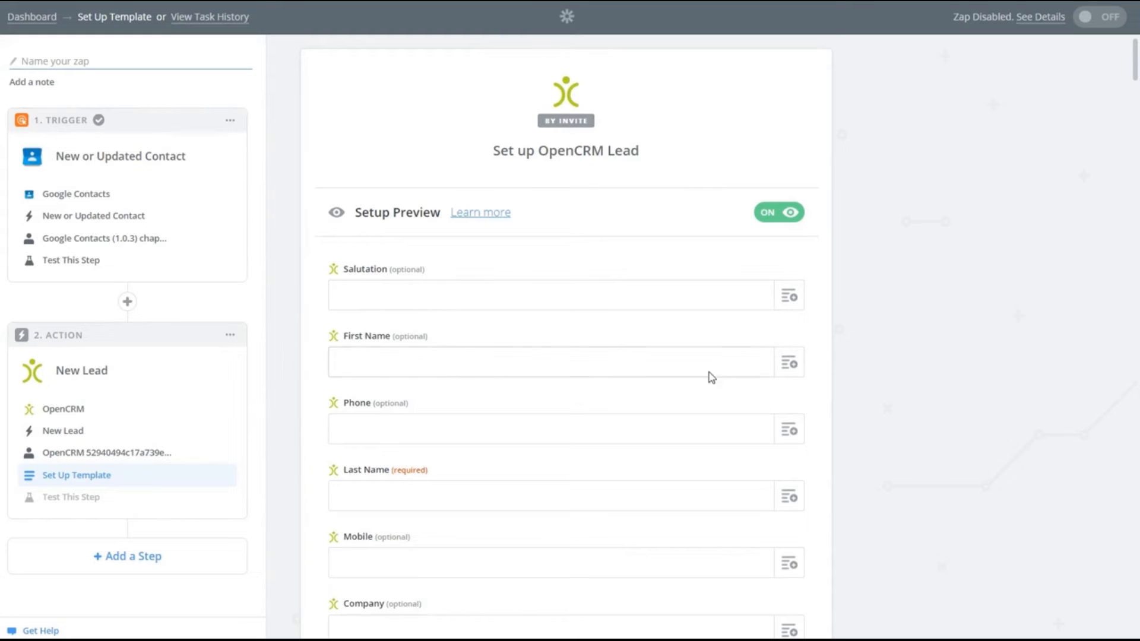
# Map the lead's First Name to the contact's Name First field and its Last Name to Name Last
pyautogui.click(790, 365)
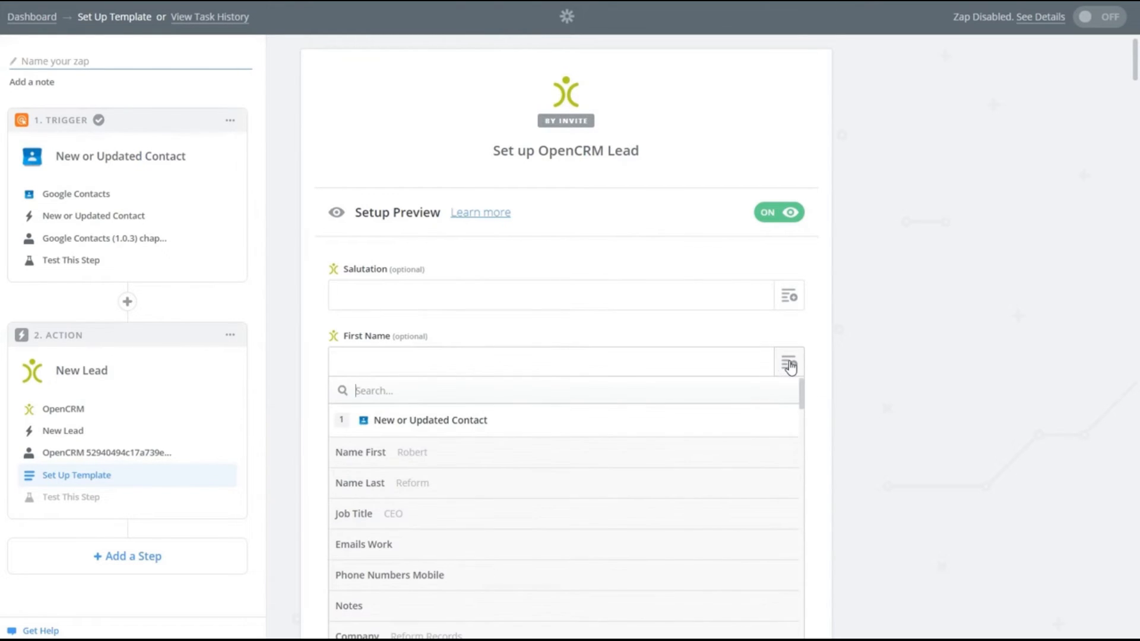
pyautogui.click(415, 458)
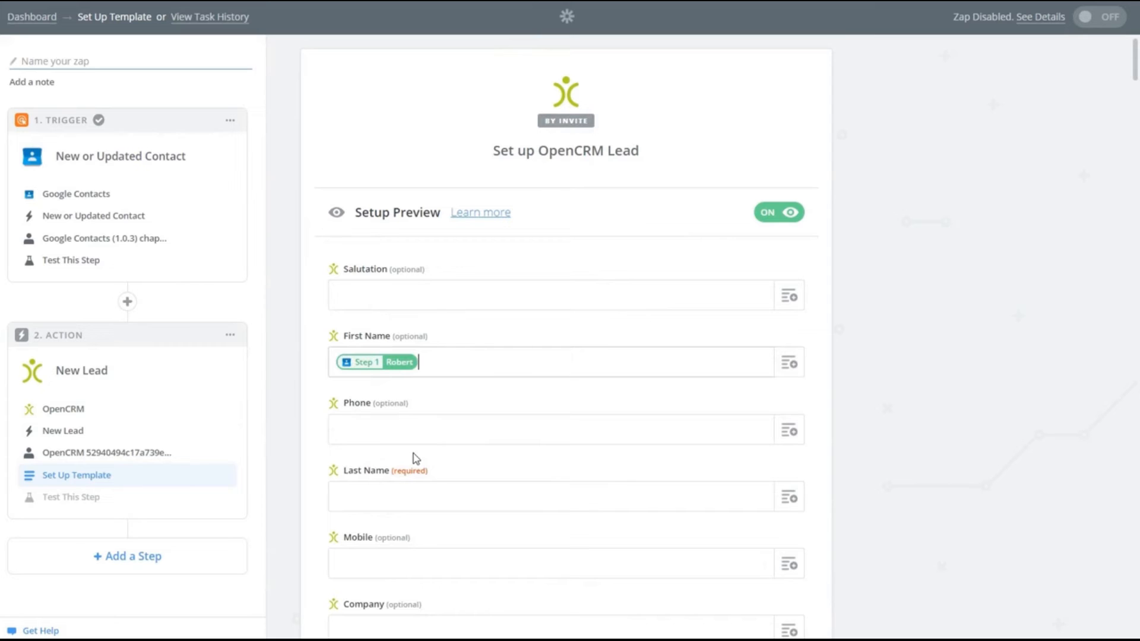
pyautogui.click(788, 499)
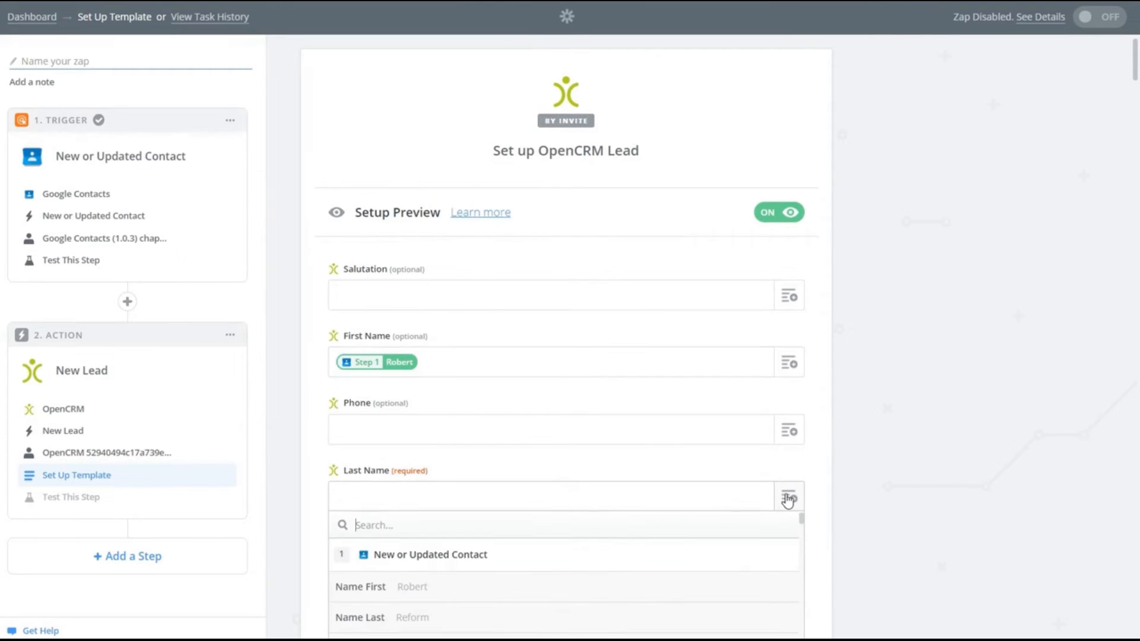
pyautogui.click(421, 621)
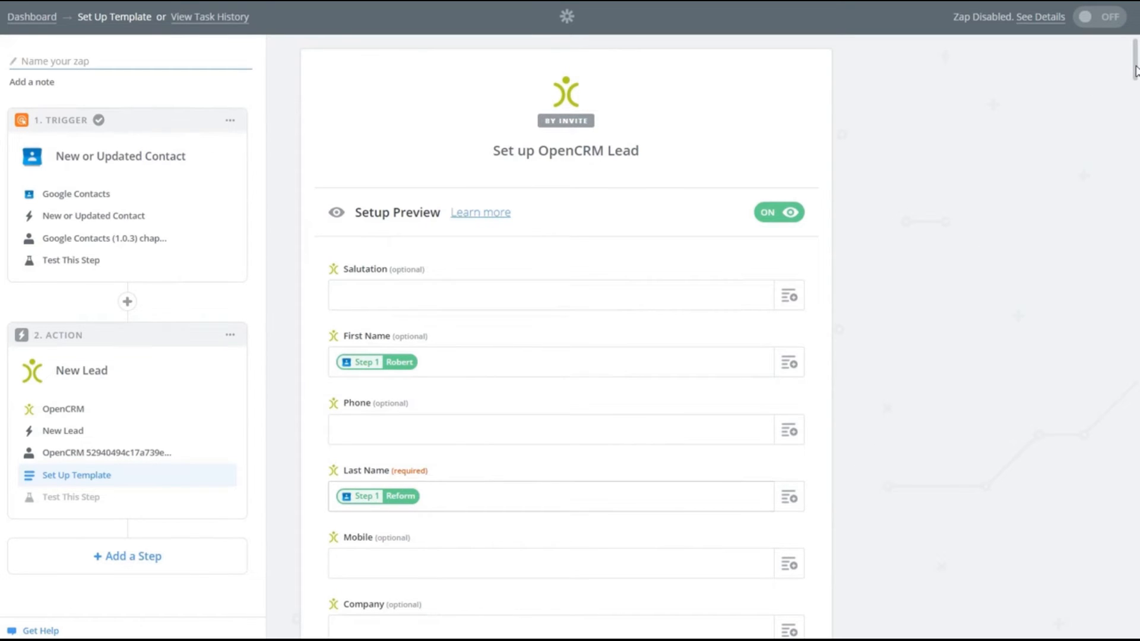
pyautogui.moveTo(1135, 70); pyautogui.dragTo(1135, 632)
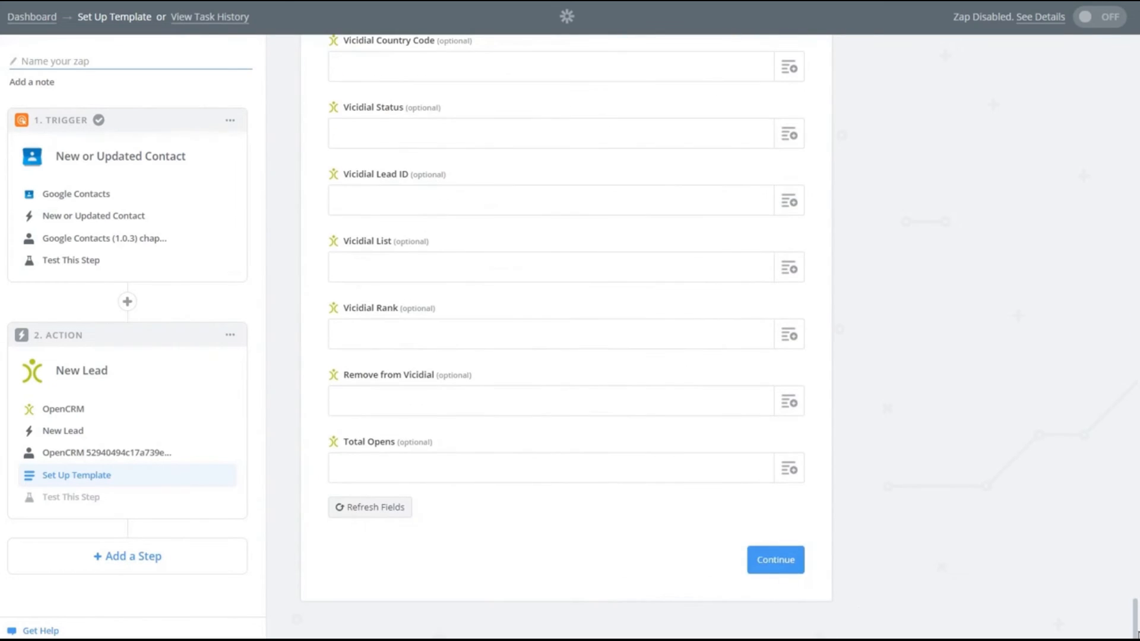
# Save the New Lead field template and send a test lead to OpenCRM
pyautogui.click(787, 562)
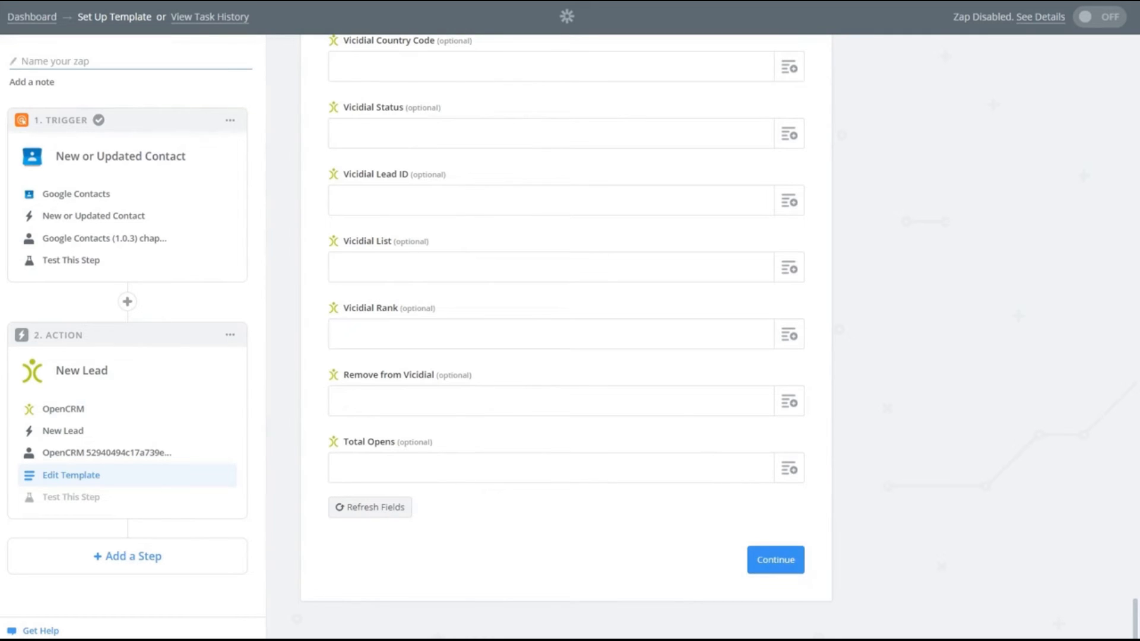
pyautogui.click(778, 561)
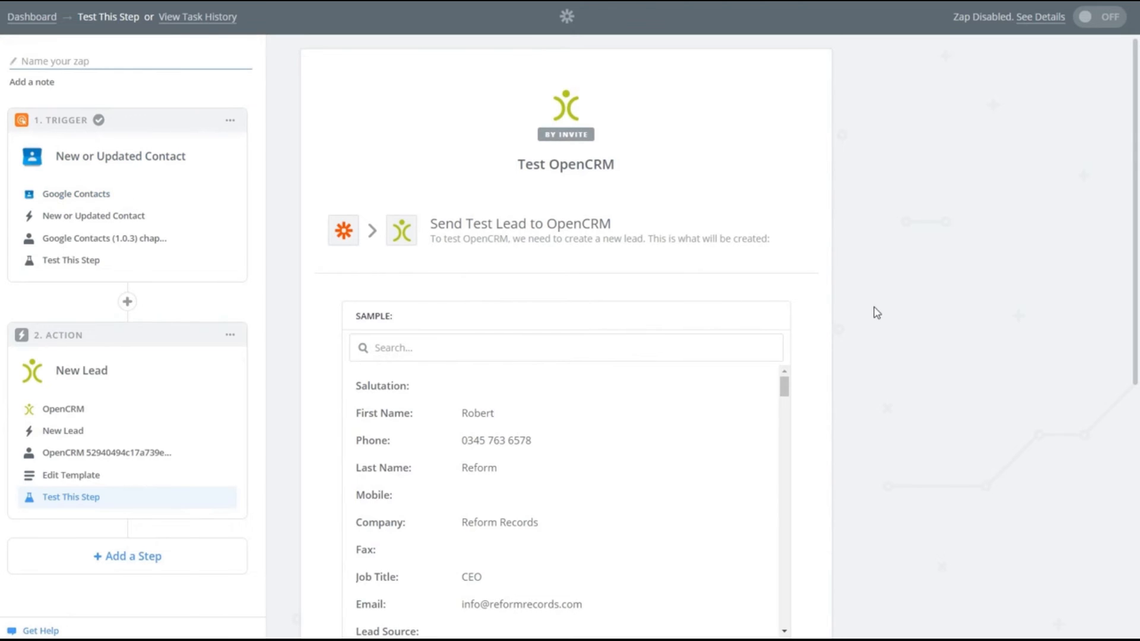
pyautogui.scroll(-3, 874, 311)
pyautogui.scroll(-3, 874, 311)
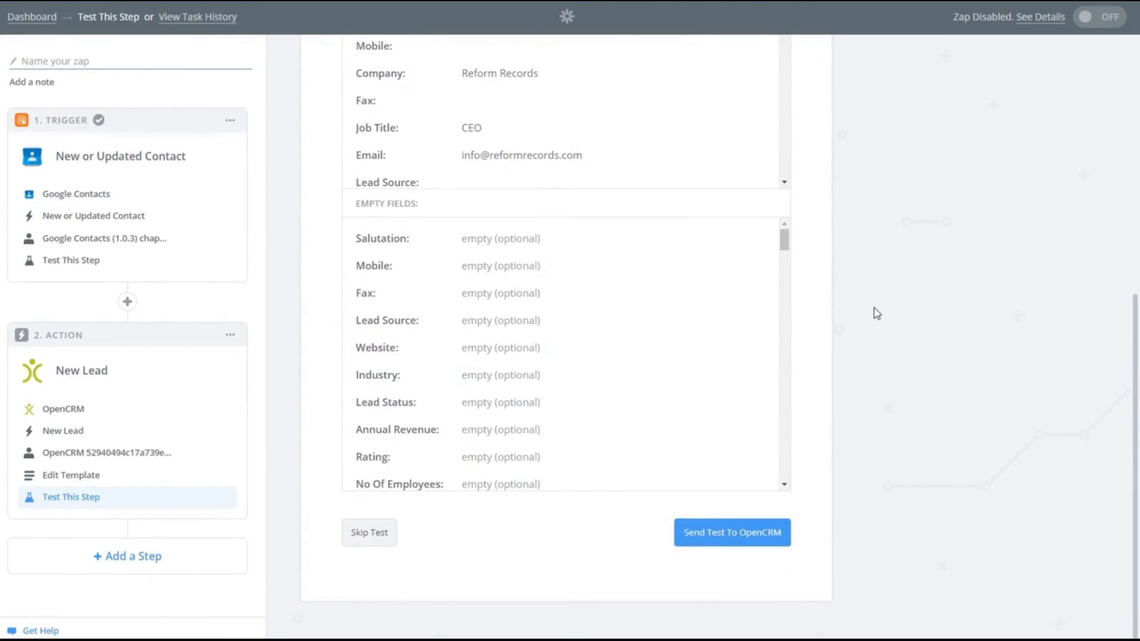
pyautogui.click(730, 534)
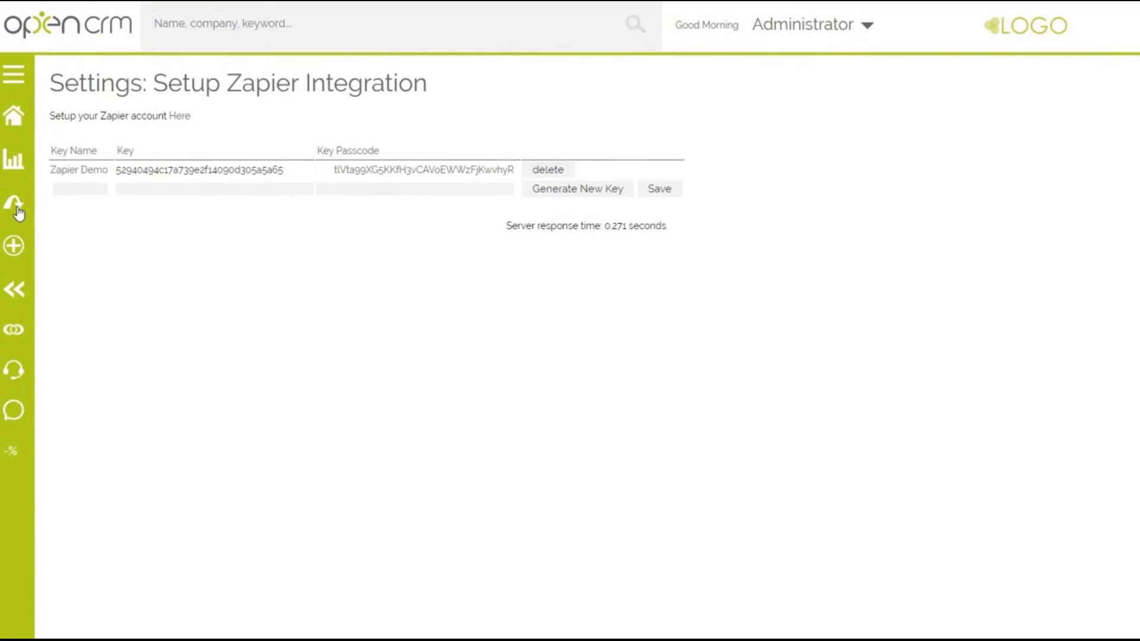
# Switch to OpenCRM, go to the Leads module and open the test lead from Reform Records to check it
pyautogui.click(18, 211)
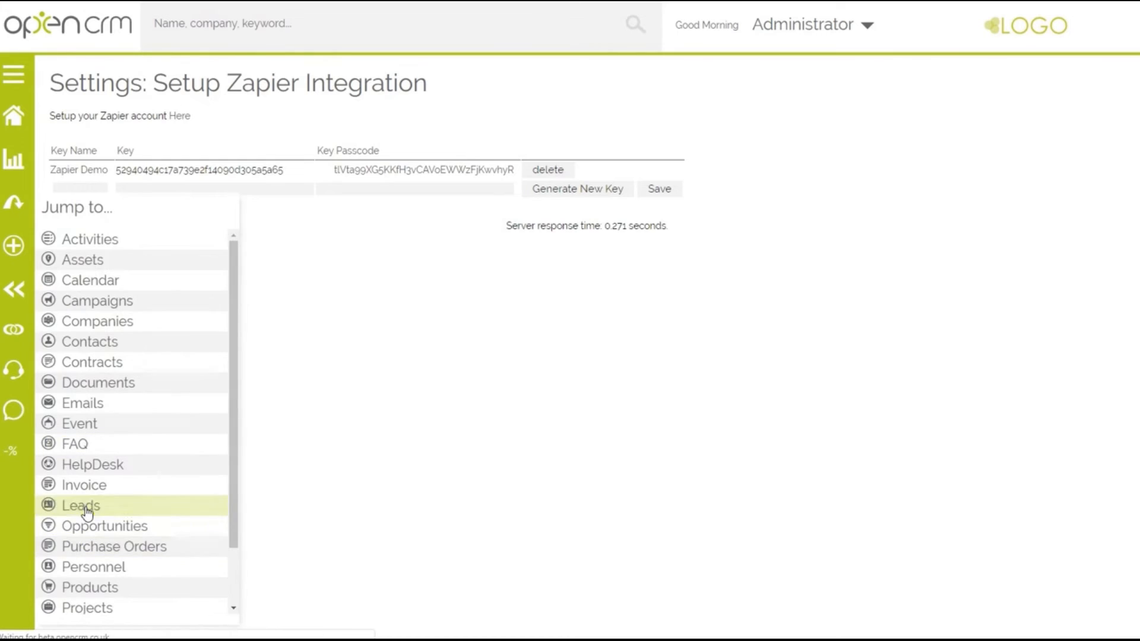
pyautogui.click(83, 508)
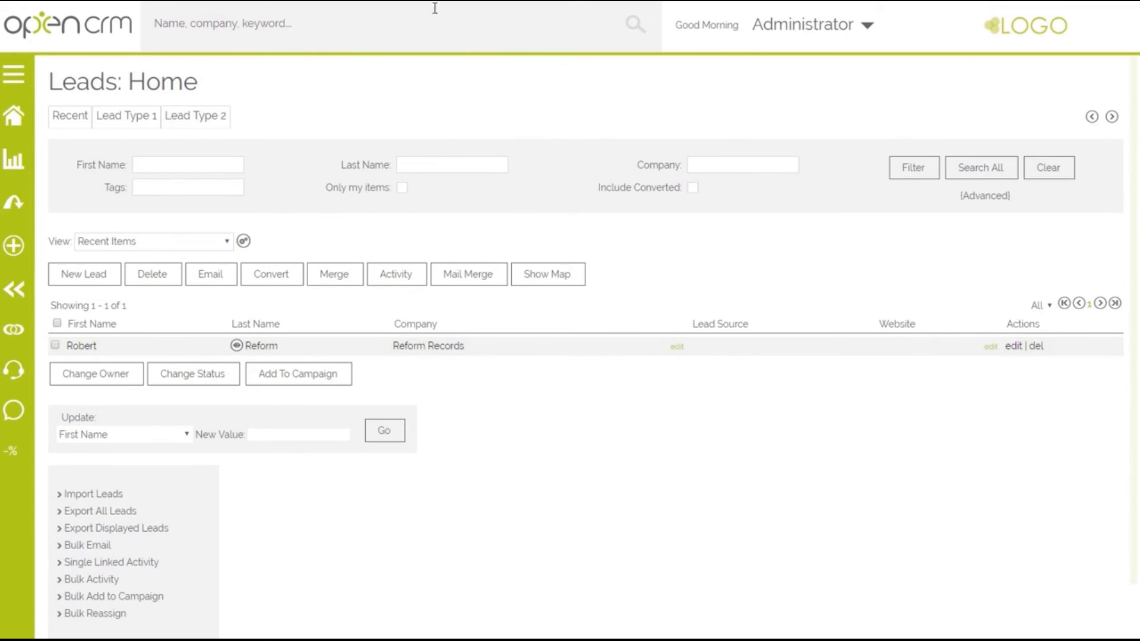
pyautogui.click(255, 346)
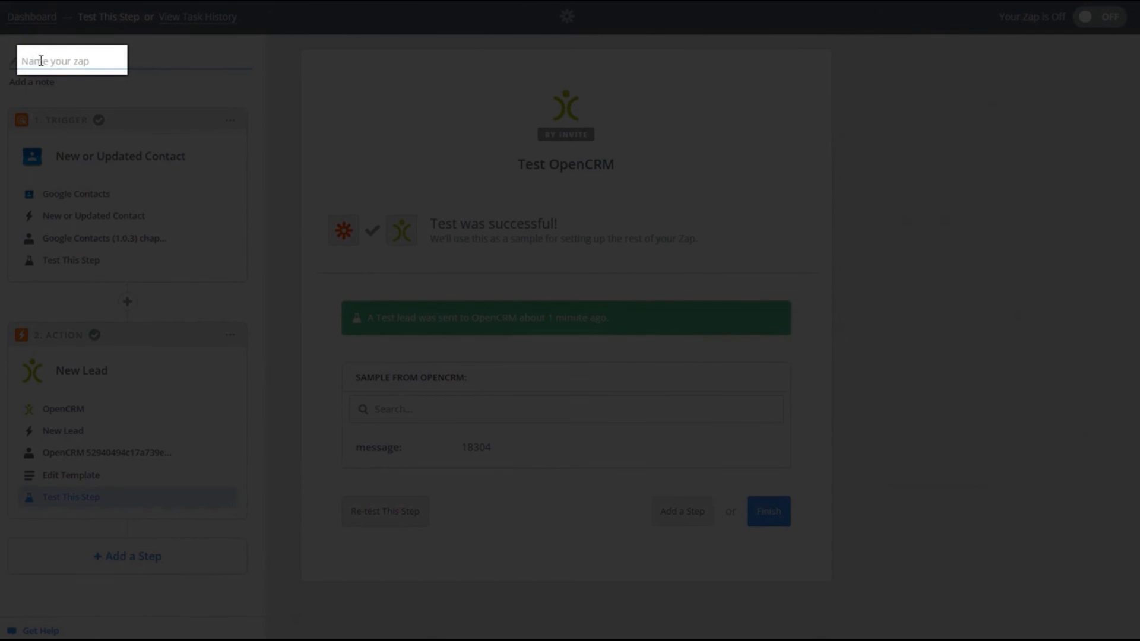
# Back in Zapier, name the zap Google Leads, finish the setup and turn the zap on
pyautogui.write('Google Leads')
pyautogui.press('Return')
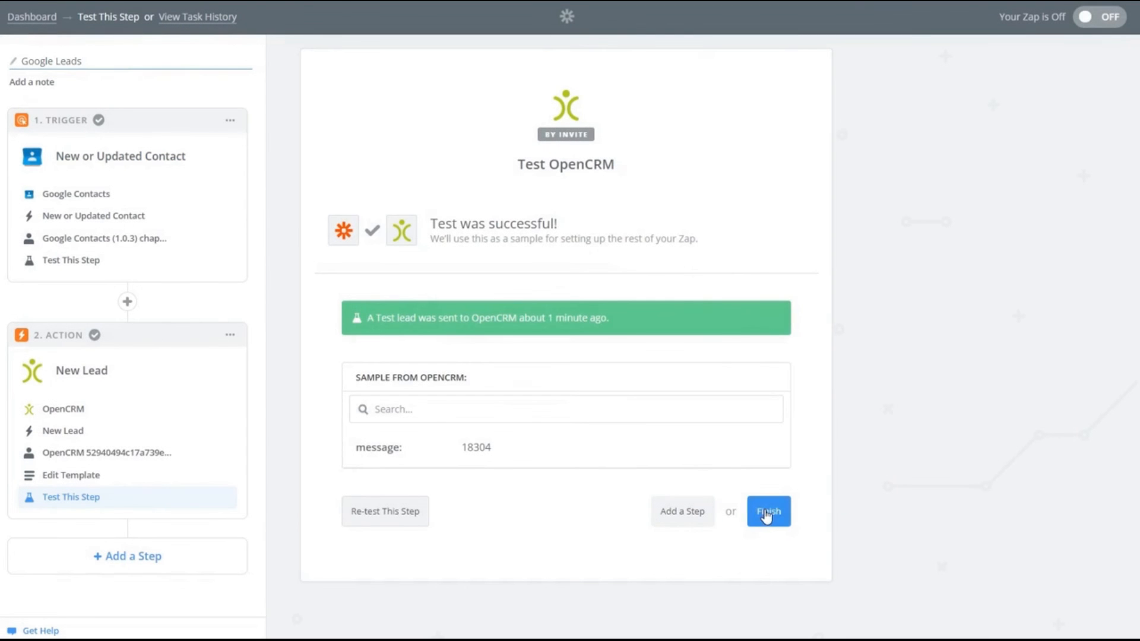
pyautogui.click(766, 516)
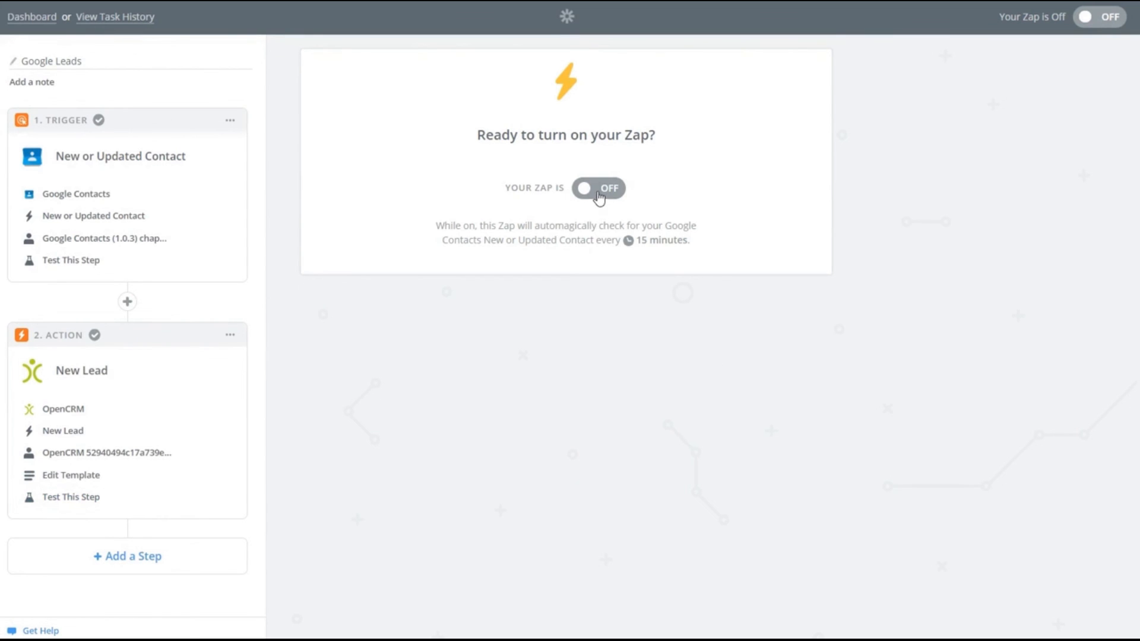
pyautogui.click(600, 190)
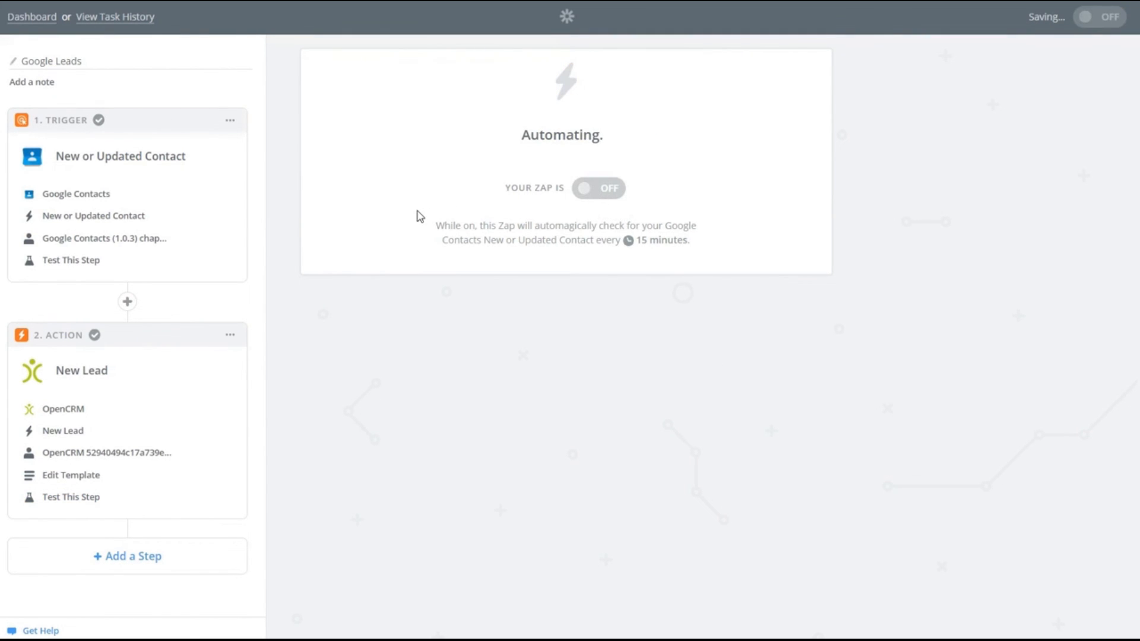